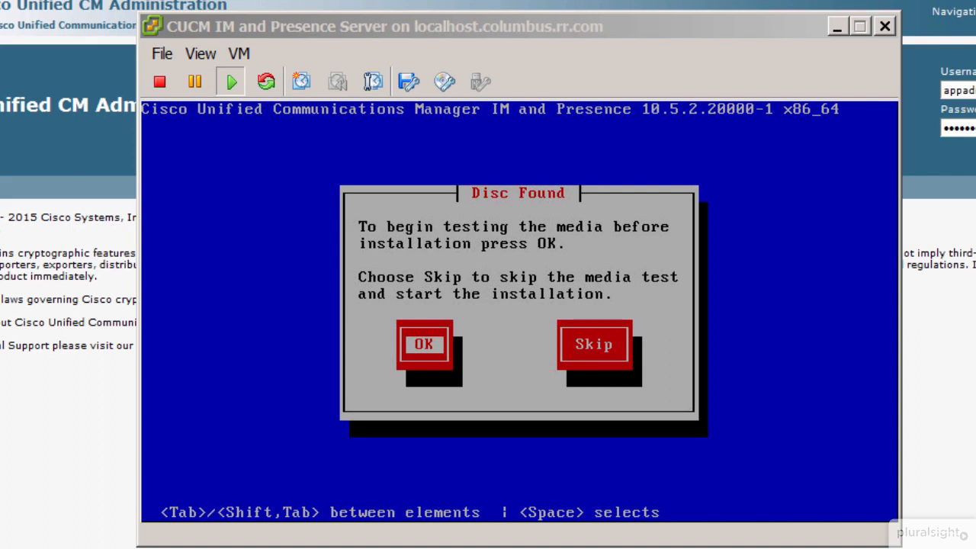
Step: Skip the installation media test and accept Cisco Unified Communications Manager IM and Presence as the product to install
{"action": "left_click", "coordinate": [520, 312]}
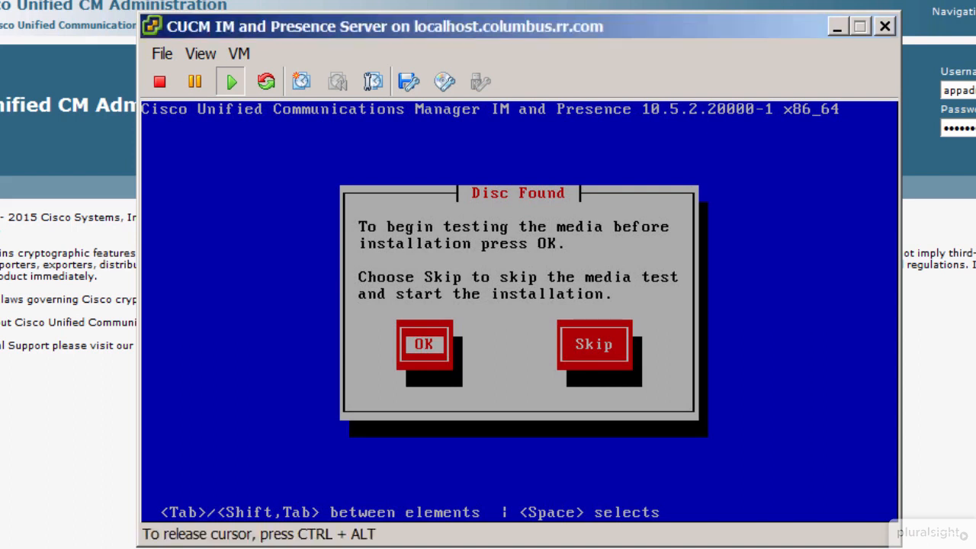
{"action": "key", "text": "Tab"}
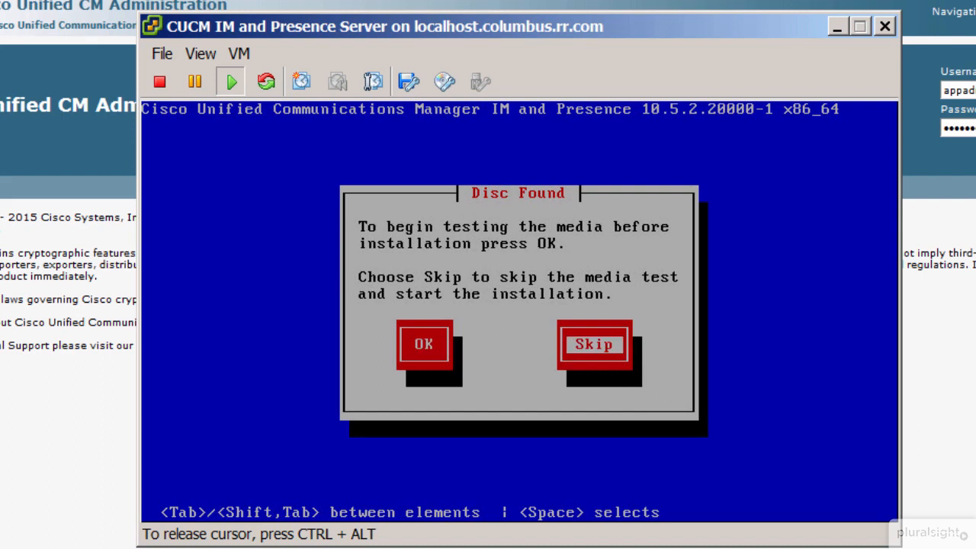
{"action": "key", "text": "Return"}
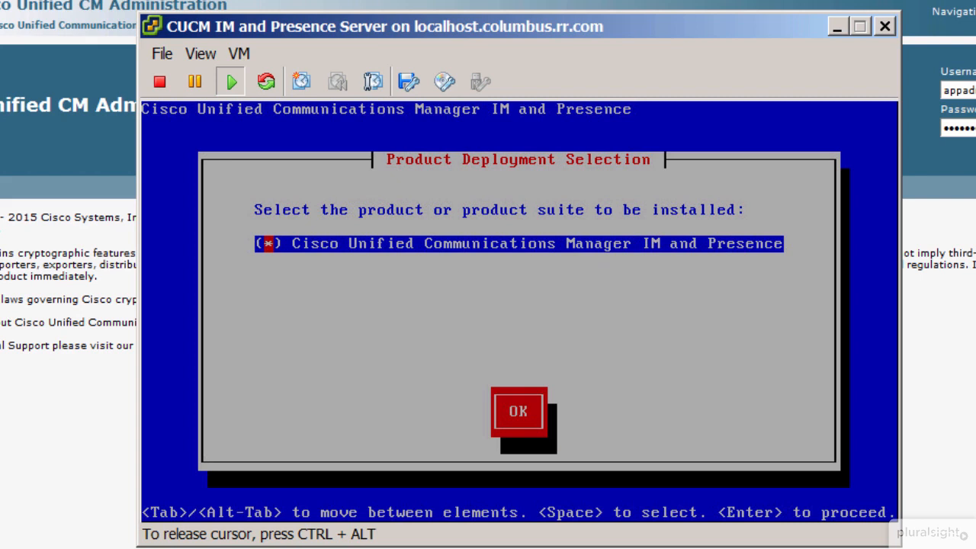
{"action": "key", "text": "Tab"}
{"action": "key", "text": "Return"}
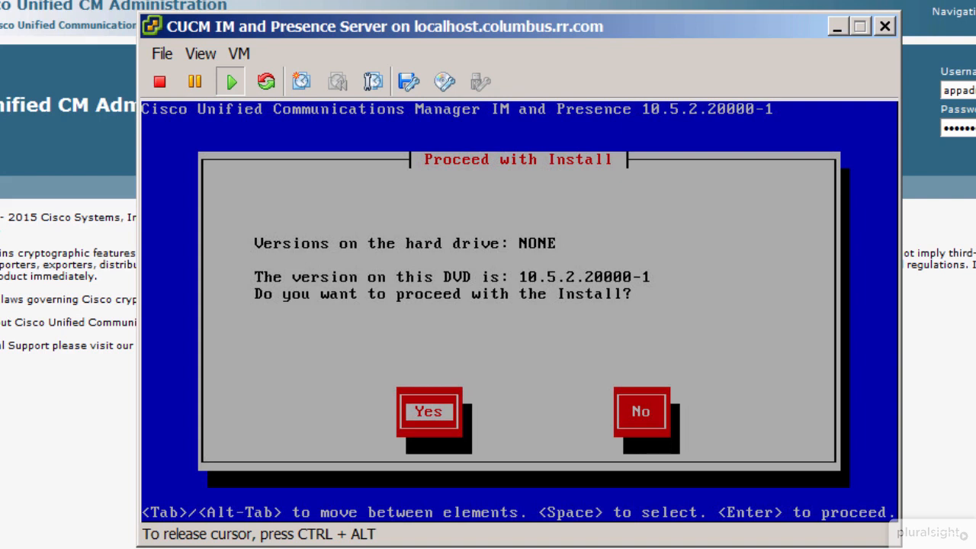
Step: Proceed with installing version 10.5.2.20000-1 through the platform wizard using the Basic Install option
{"action": "key", "text": "Return"}
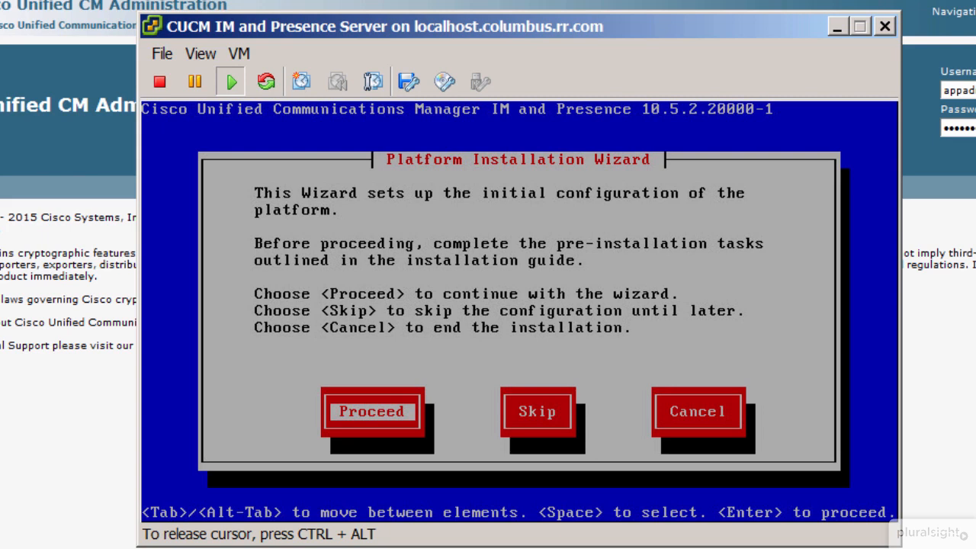
{"action": "key", "text": "Return"}
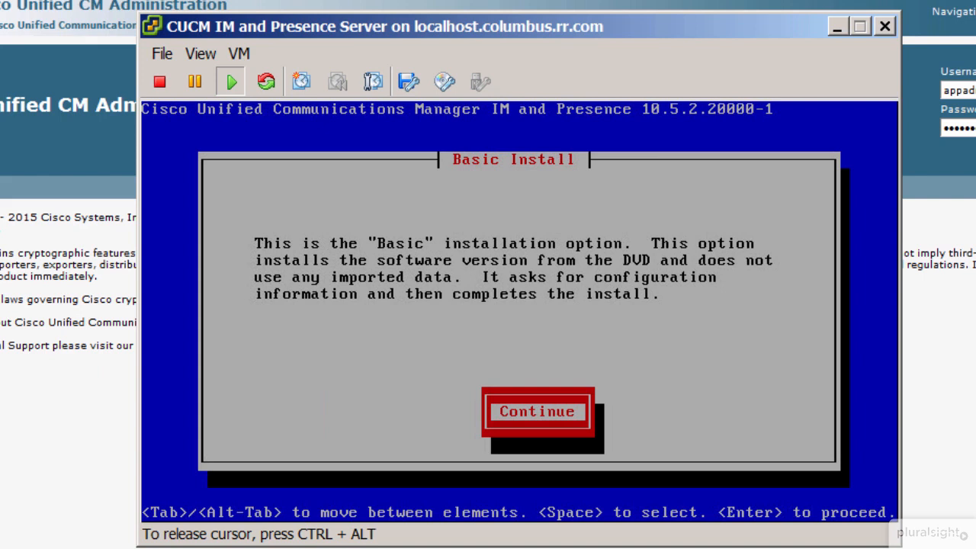
{"action": "key", "text": "Return"}
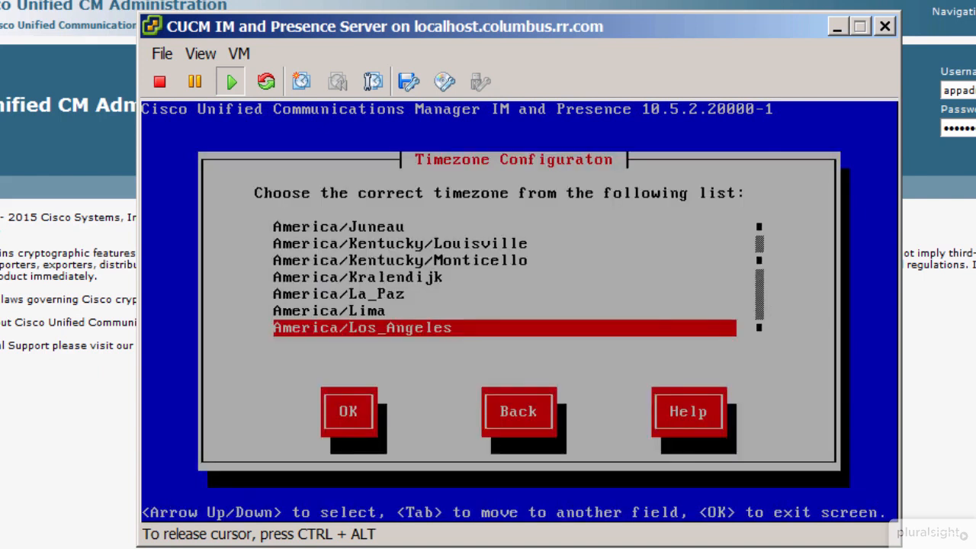
Step: Set the server's timezone to America/New_York
{"action": "key", "text": "Down"}
{"action": "key", "text": "Down"}
{"action": "key", "text": "Down"}
{"action": "key", "text": "Down"}
{"action": "key", "text": "Down"}
{"action": "key", "text": "Down"}
{"action": "key", "text": "Down"}
{"action": "key", "text": "Down"}
{"action": "key", "text": "Down"}
{"action": "key", "text": "Down"}
{"action": "key", "text": "Down"}
{"action": "key", "text": "Down"}
{"action": "key", "text": "Down"}
{"action": "key", "text": "Down"}
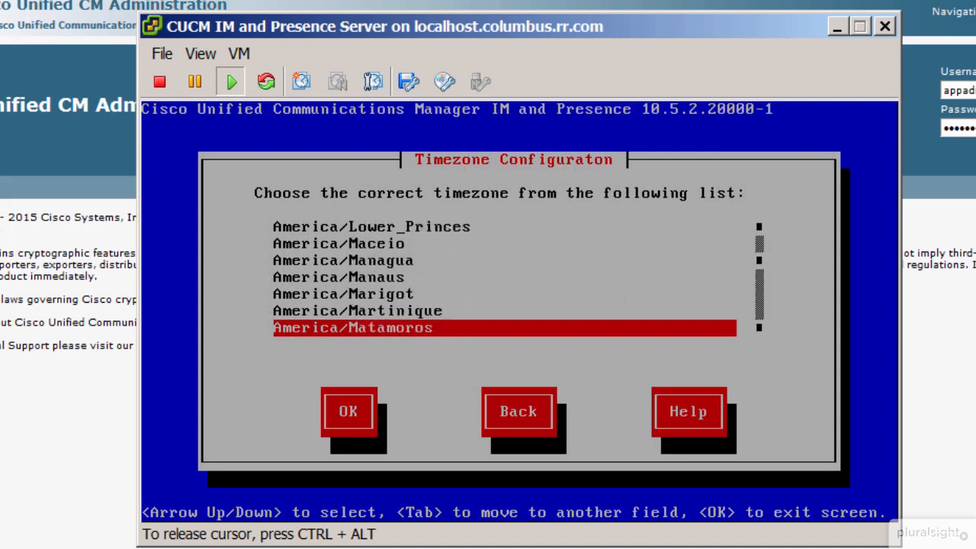
{"action": "key", "text": "Down"}
{"action": "key", "text": "Down"}
{"action": "key", "text": "Down"}
{"action": "key", "text": "Down"}
{"action": "key", "text": "Down"}
{"action": "key", "text": "Down"}
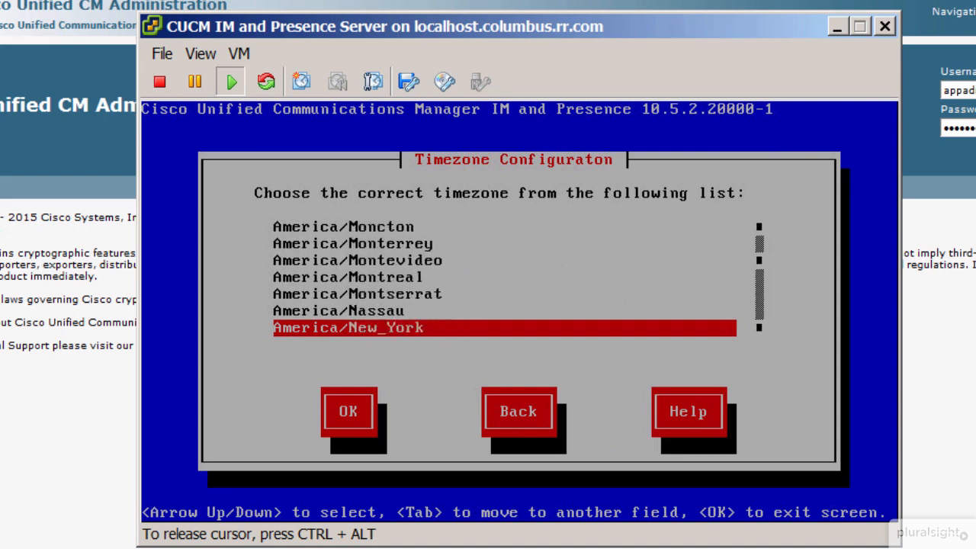
{"action": "key", "text": "Tab"}
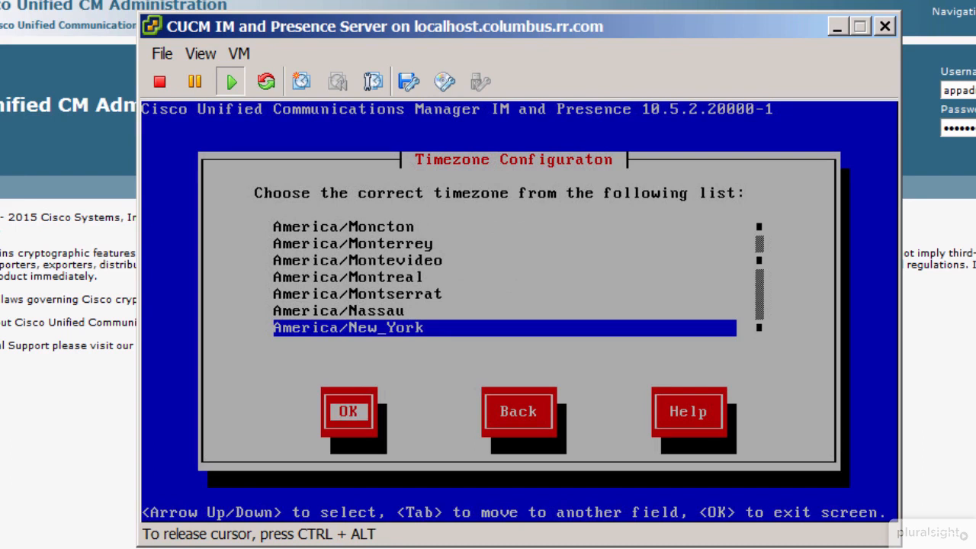
{"action": "key", "text": "Return"}
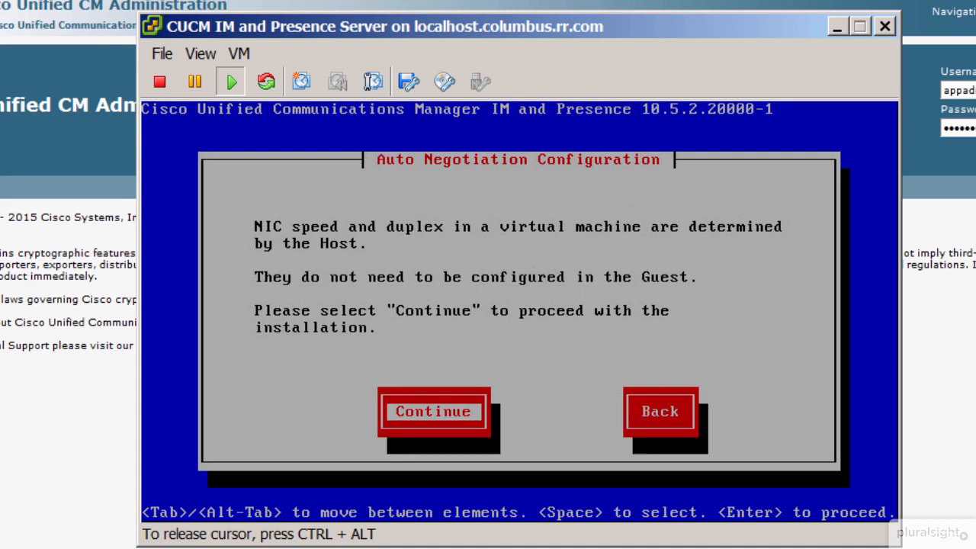
Step: Keep the host-determined NIC settings and the default MTU size, and decline DHCP
{"action": "key", "text": "Return"}
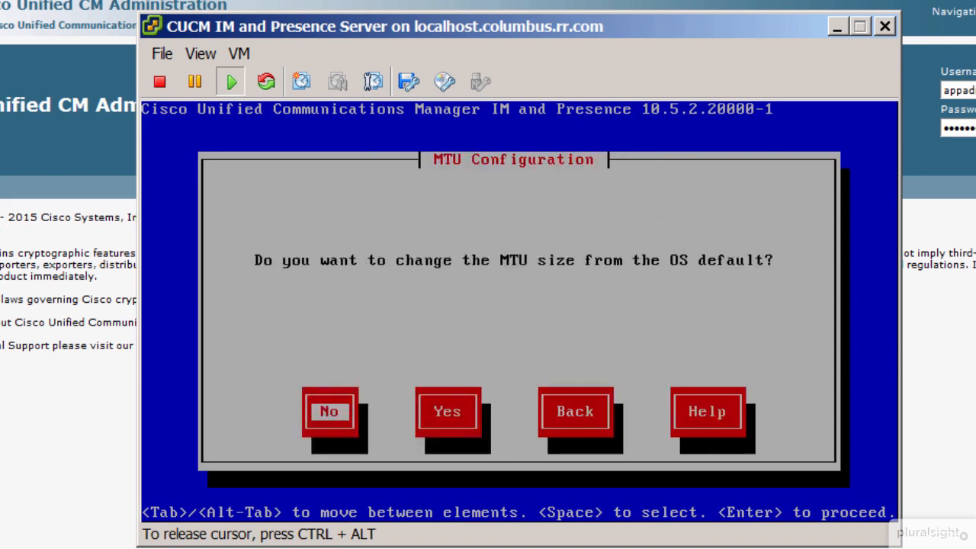
{"action": "key", "text": "Return"}
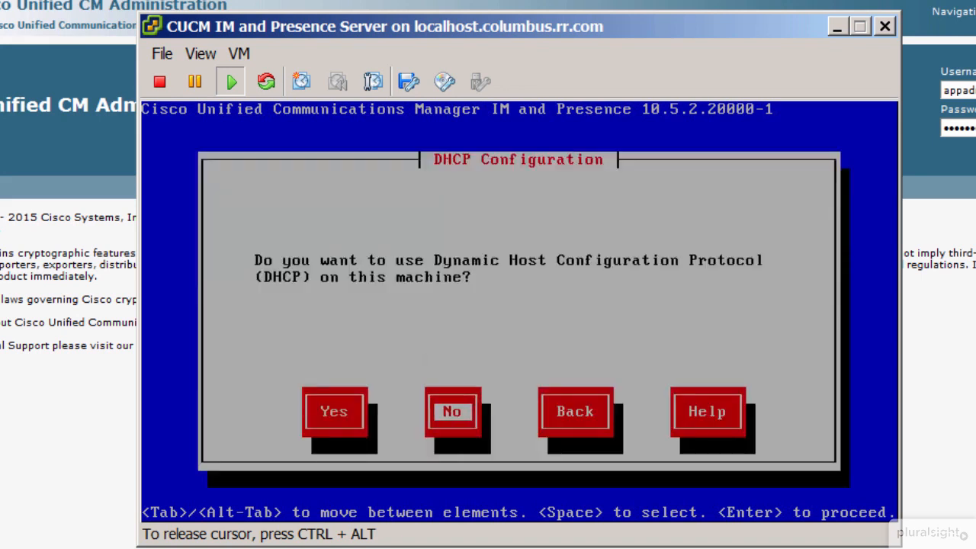
{"action": "key", "text": "Return"}
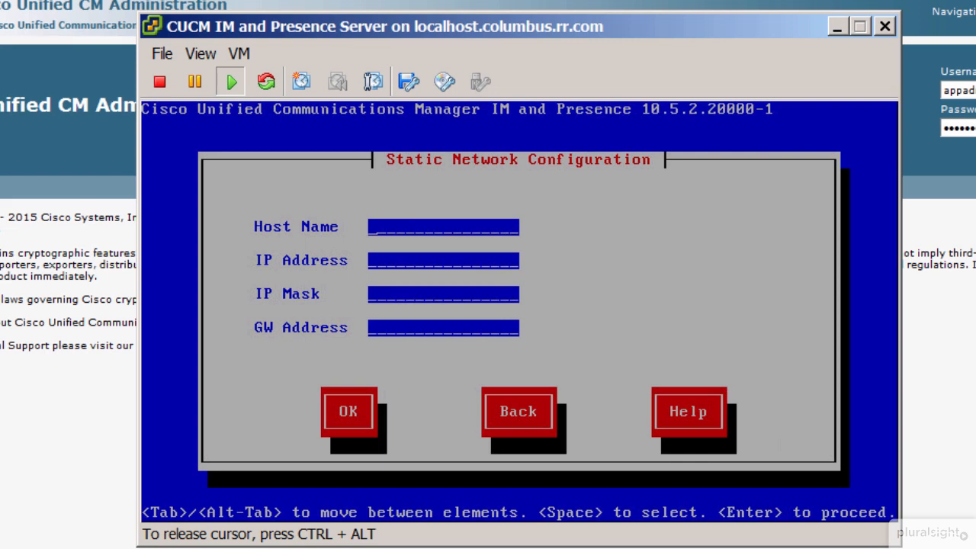
Step: Configure the static network with host name imp01, IP address 10.10.210.16, mask 255.255.255.0 and gateway 10.10.10.254
{"action": "type", "text": "imp01"}
{"action": "key", "text": "Tab"}
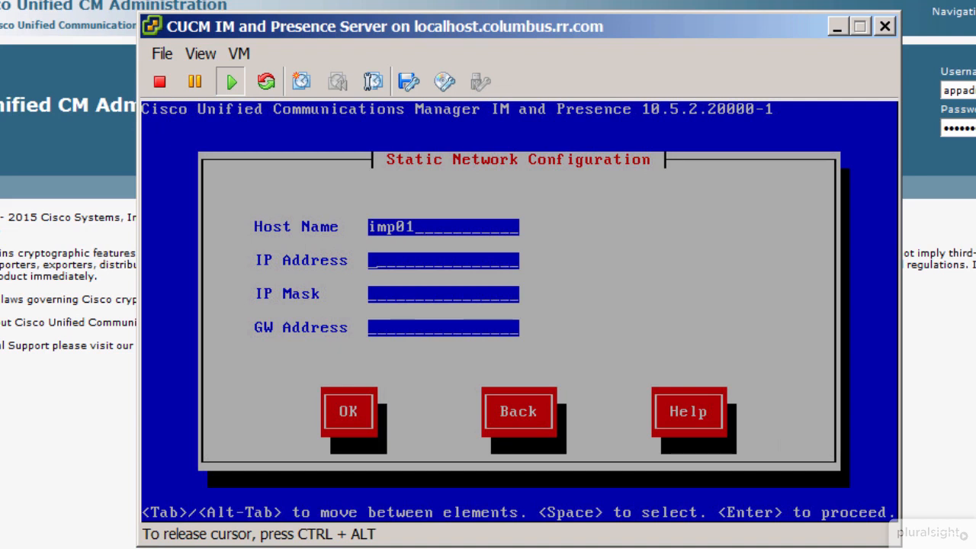
{"action": "type", "text": "10.10.21"}
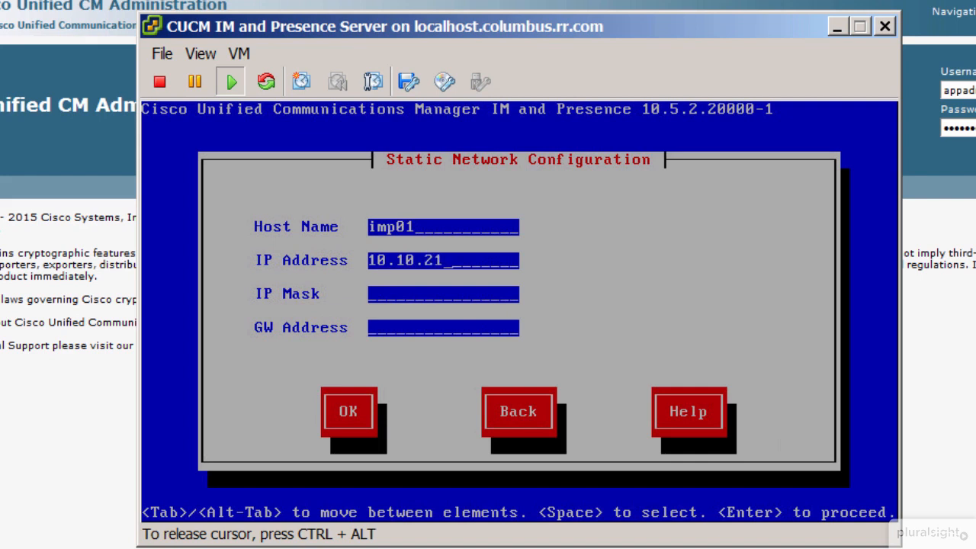
{"action": "type", "text": "0.16"}
{"action": "key", "text": "Tab"}
{"action": "type", "text": "255.25"}
{"action": "type", "text": "5.25"}
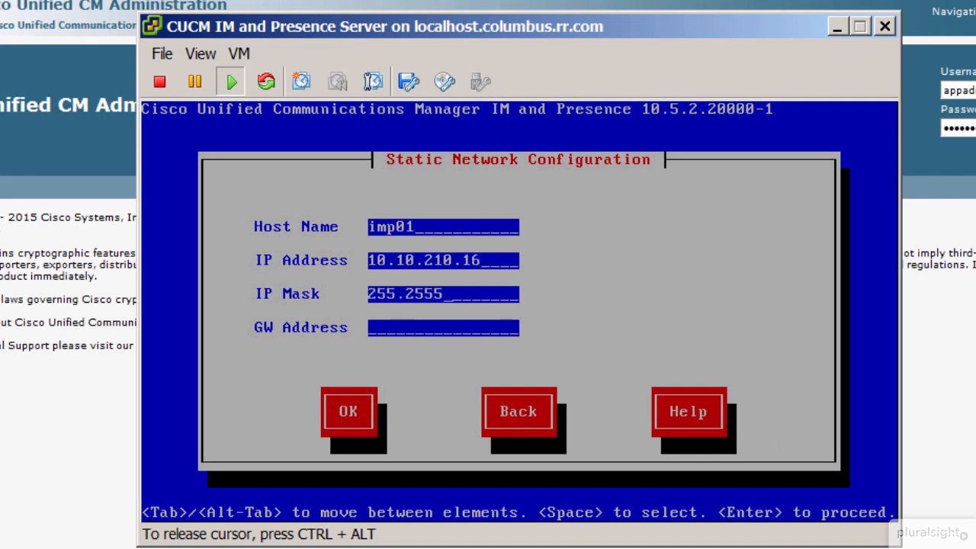
{"action": "type", "text": "5.0"}
{"action": "key", "text": "Tab"}
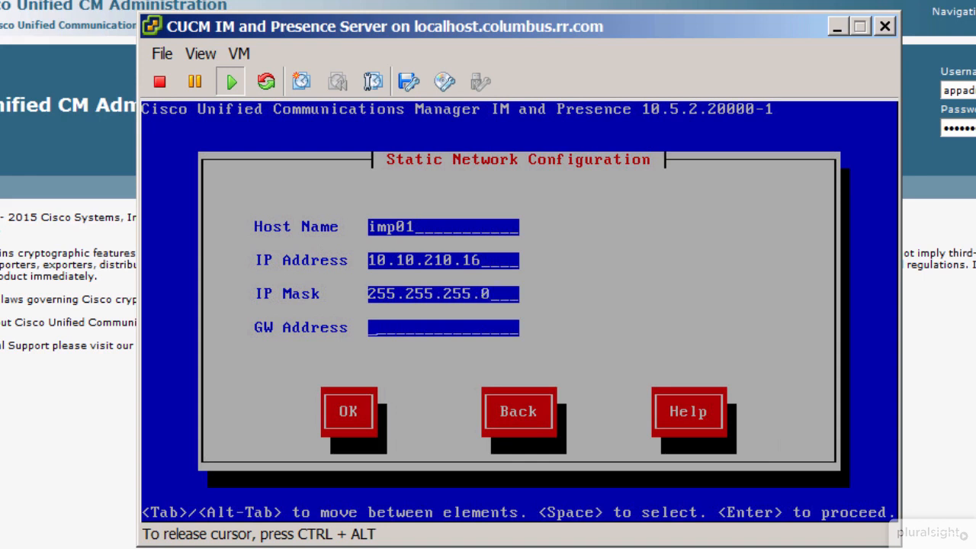
{"action": "type", "text": "10.10.10.254"}
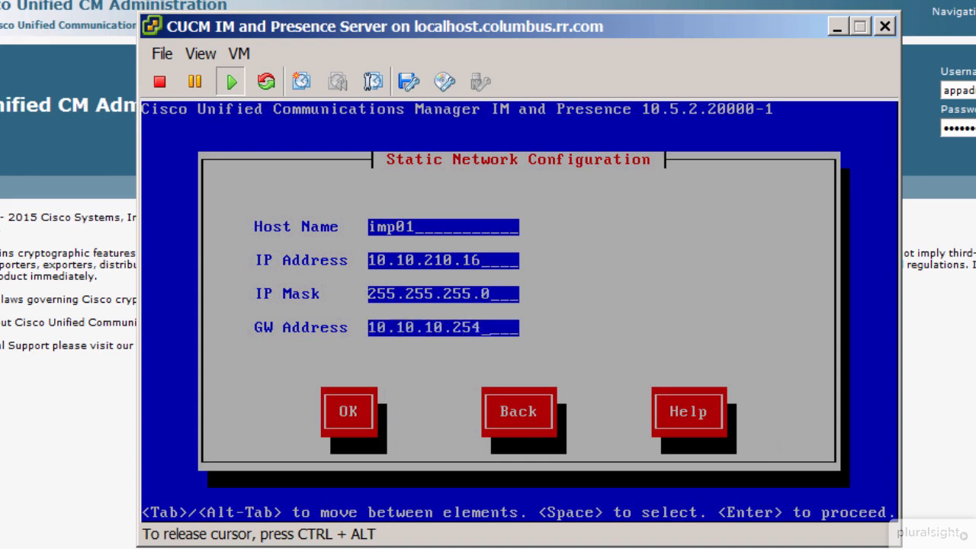
{"action": "key", "text": "Tab"}
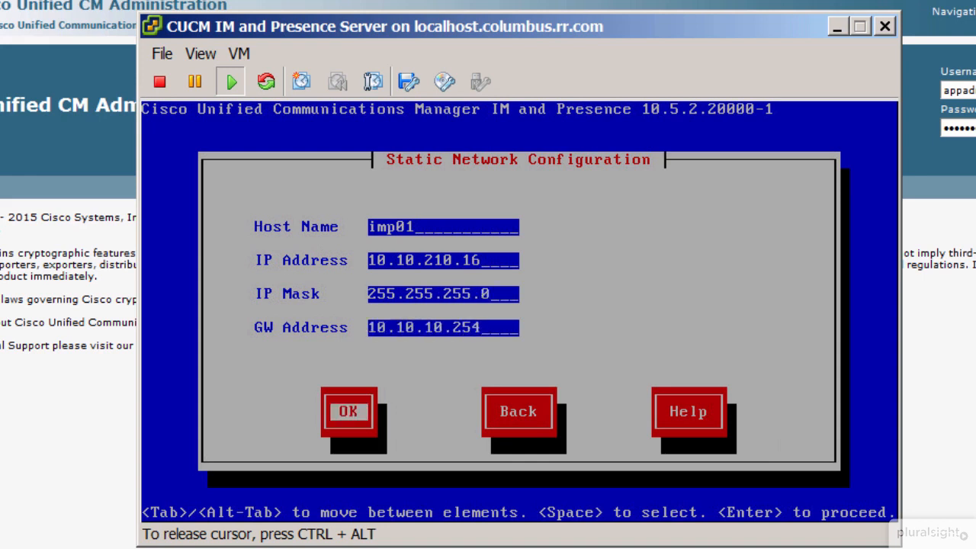
{"action": "key", "text": "Return"}
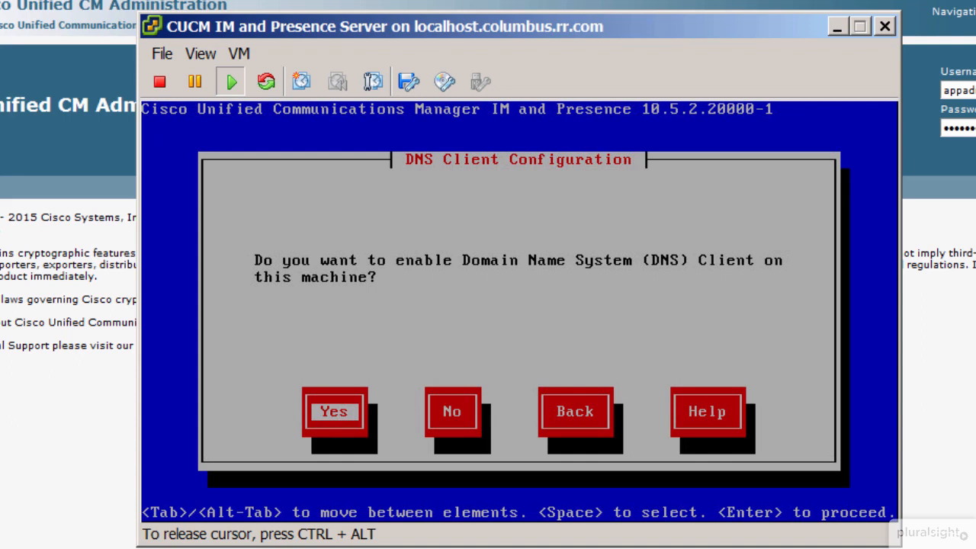
Step: Enable the DNS client with primary DNS 10.10.210.6, no secondary DNS, and domain cisco.lab
{"action": "key", "text": "Return"}
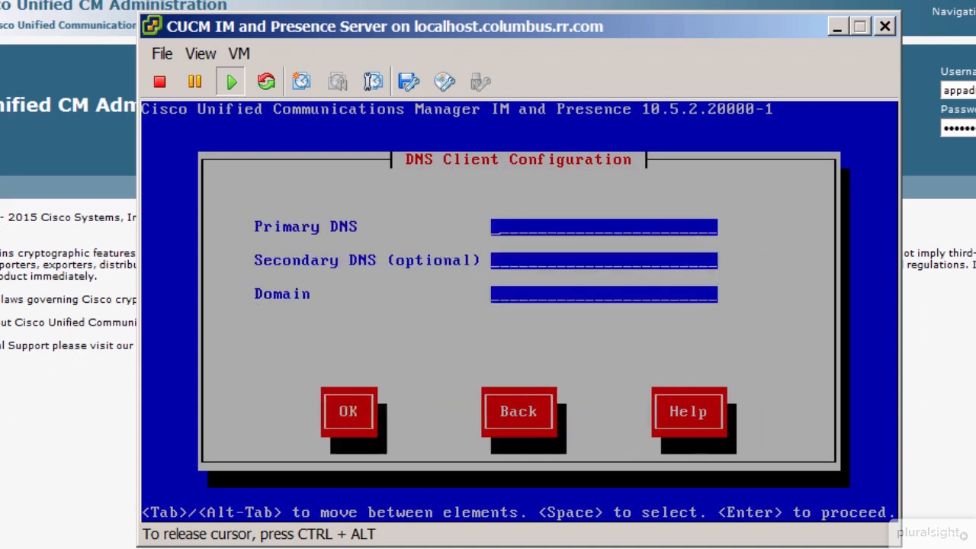
{"action": "type", "text": "10.10.210.6"}
{"action": "key", "text": "Tab"}
{"action": "key", "text": "Tab"}
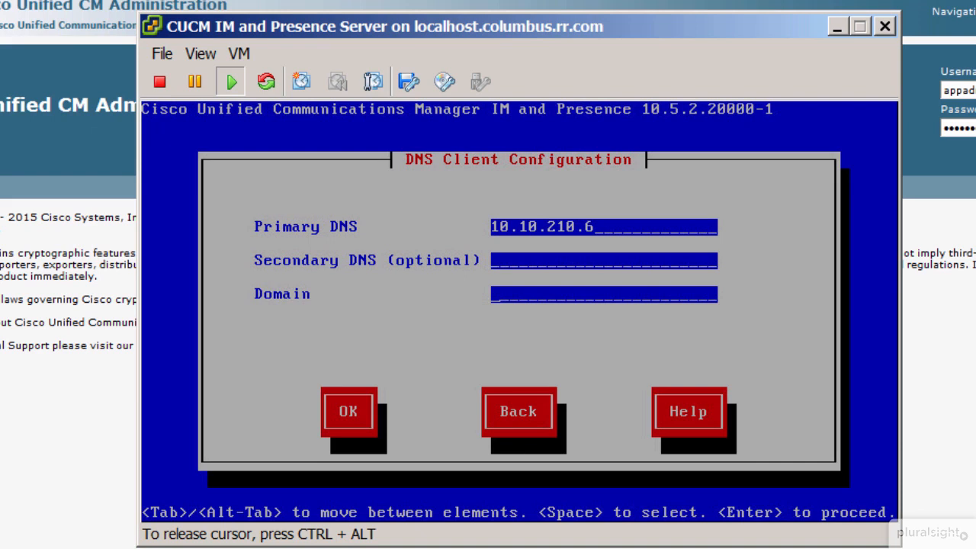
{"action": "type", "text": "cisco.lab"}
{"action": "key", "text": "Tab"}
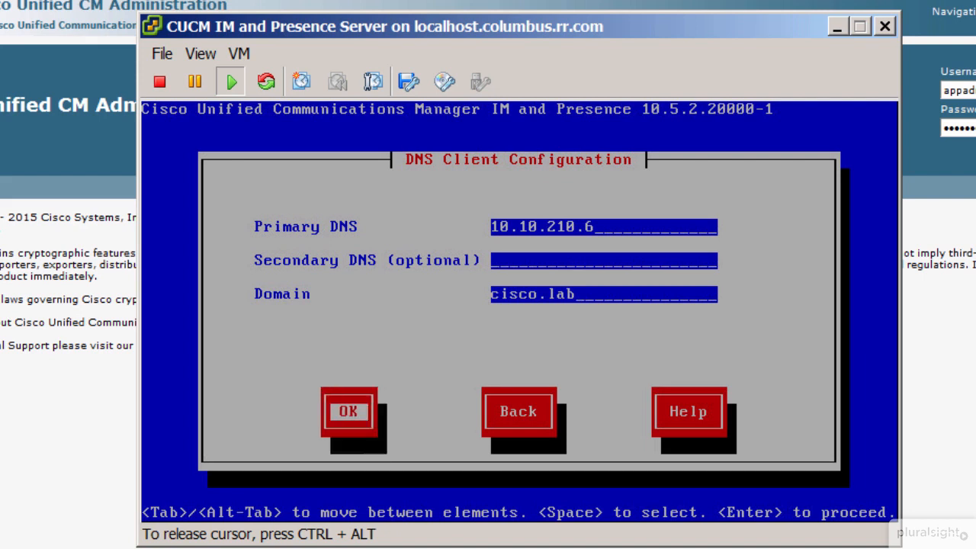
{"action": "key", "text": "Return"}
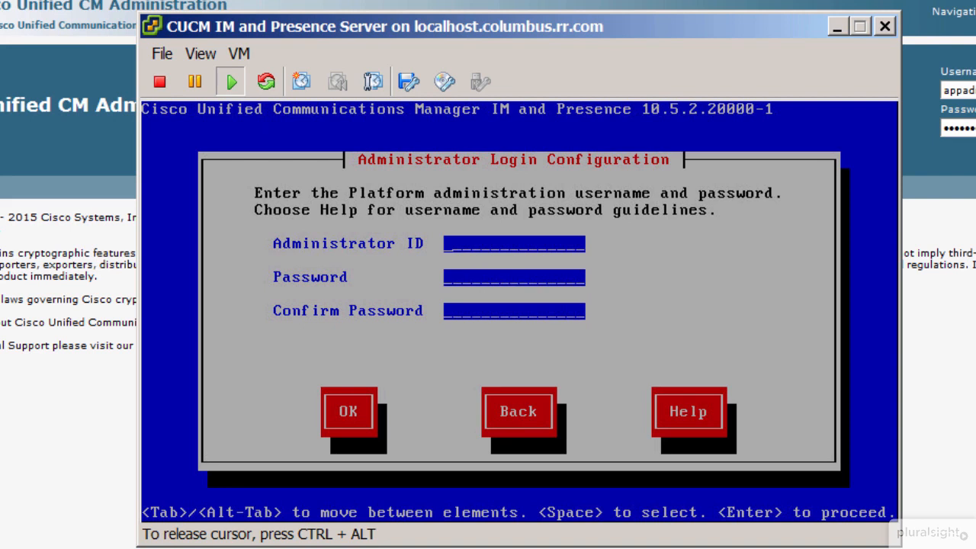
Step: Set the platform administrator ID to platformadmin, and enter and confirm the administrator password
{"action": "type", "text": "platformadmin"}
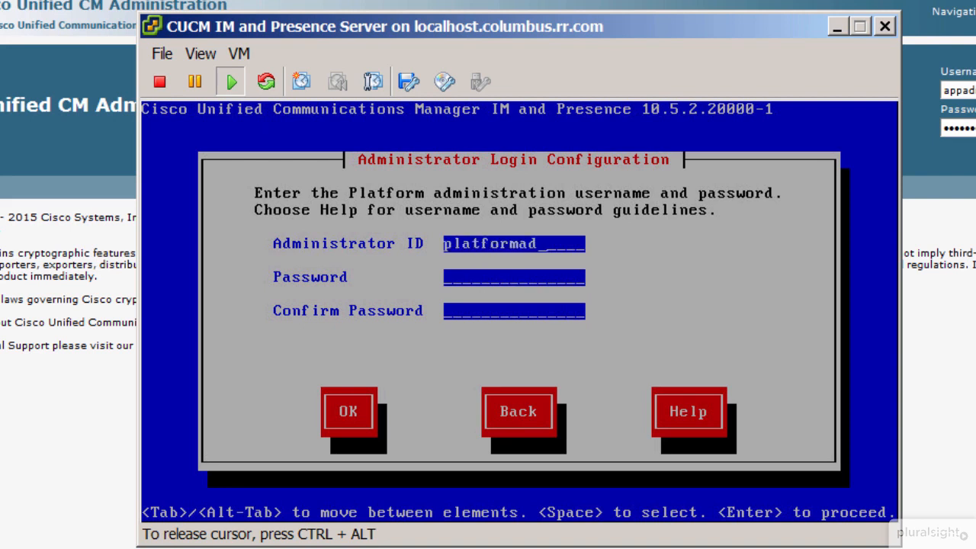
{"action": "key", "text": "Tab"}
{"action": "type", "text": "*******"}
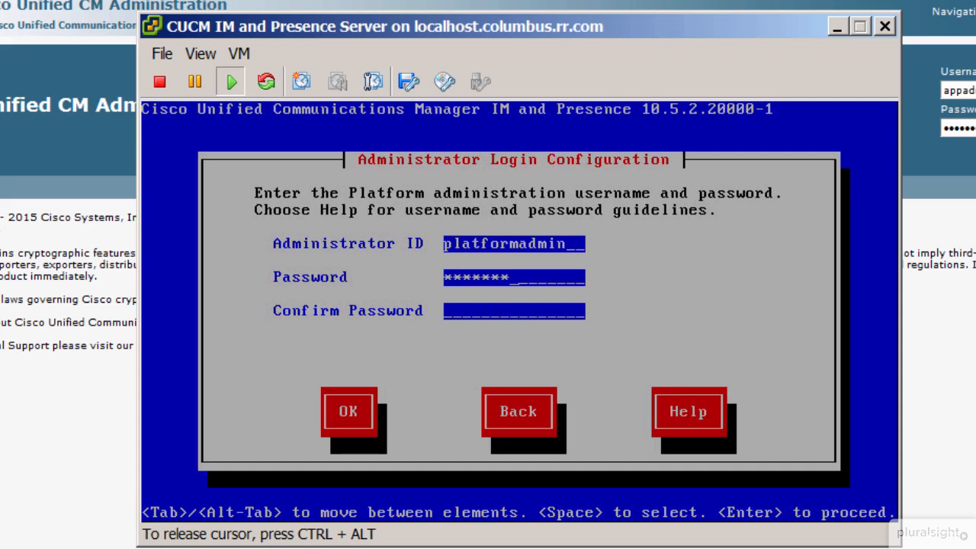
{"action": "key", "text": "BackSpace"}
{"action": "key", "text": "BackSpace"}
{"action": "key", "text": "BackSpace"}
{"action": "key", "text": "BackSpace"}
{"action": "key", "text": "BackSpace"}
{"action": "key", "text": "BackSpace"}
{"action": "key", "text": "BackSpace"}
{"action": "type", "text": "***********"}
{"action": "key", "text": "Tab"}
{"action": "type", "text": "***********"}
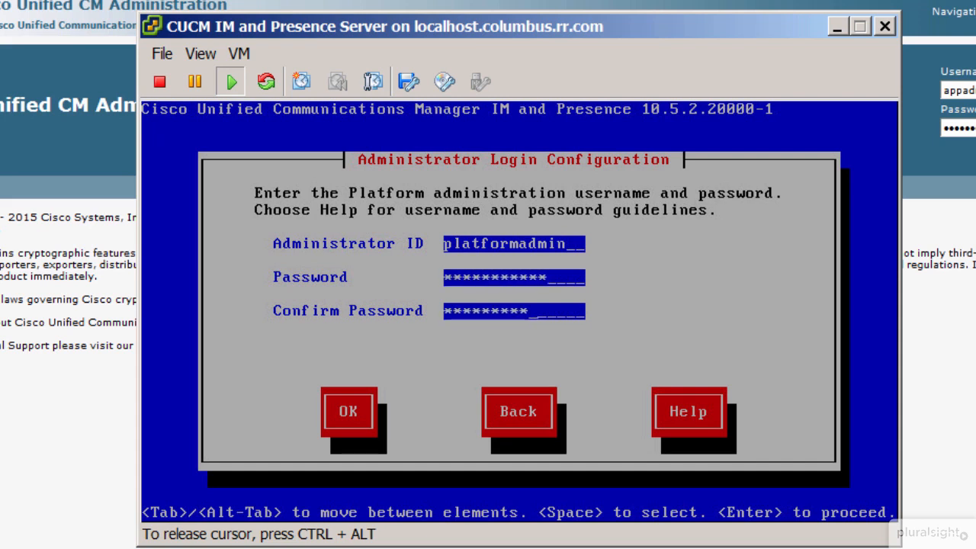
{"action": "key", "text": "Tab"}
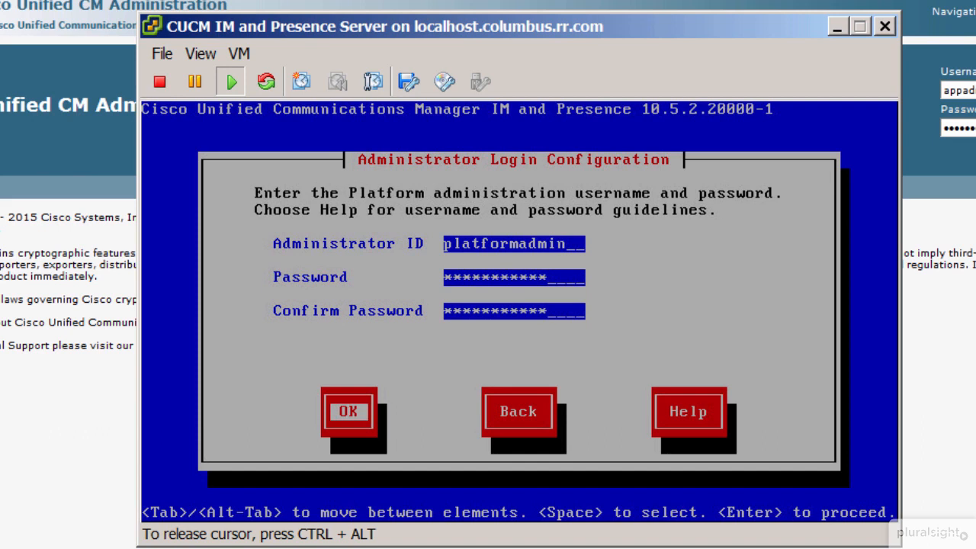
{"action": "key", "text": "Return"}
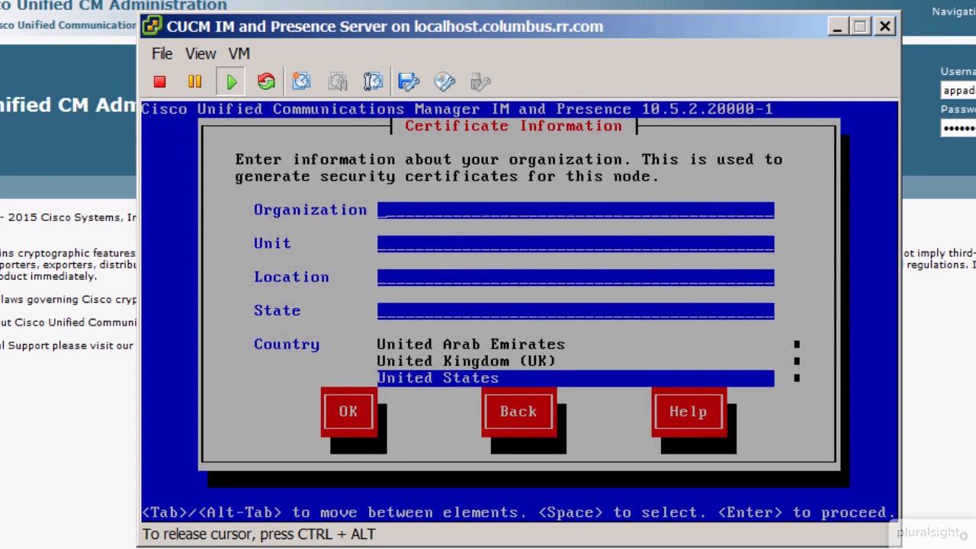
Step: Submit certificate information with organization Pluralsight, unit Information Technology, location Columbus, state Ohio and country United States, and acknowledge the first node warning
{"action": "type", "text": "Pluralsight"}
{"action": "key", "text": "Tab"}
{"action": "type", "text": "Information Technology"}
{"action": "key", "text": "Tab"}
{"action": "type", "text": "Columbus"}
{"action": "key", "text": "Tab"}
{"action": "type", "text": "Ohg"}
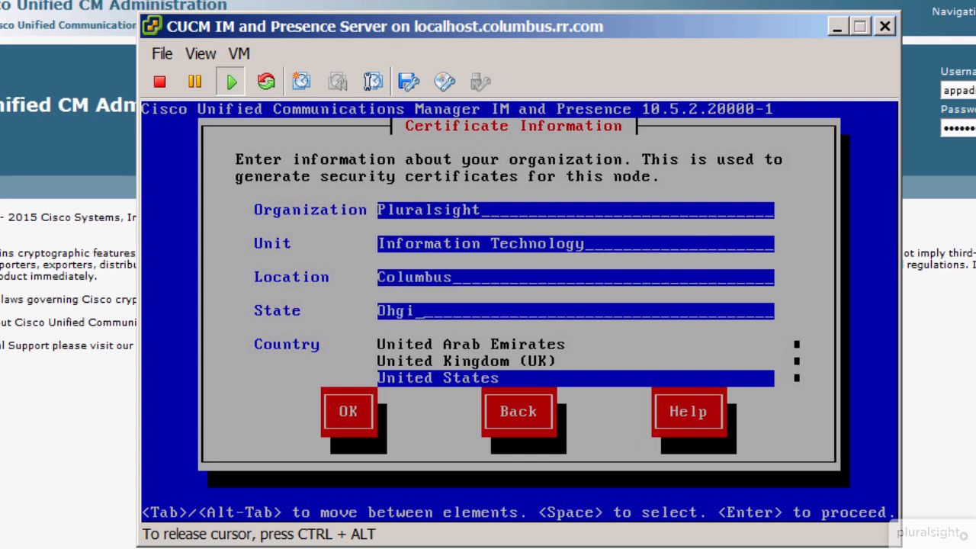
{"action": "key", "text": "BackSpace"}
{"action": "type", "text": "io"}
{"action": "key", "text": "Tab"}
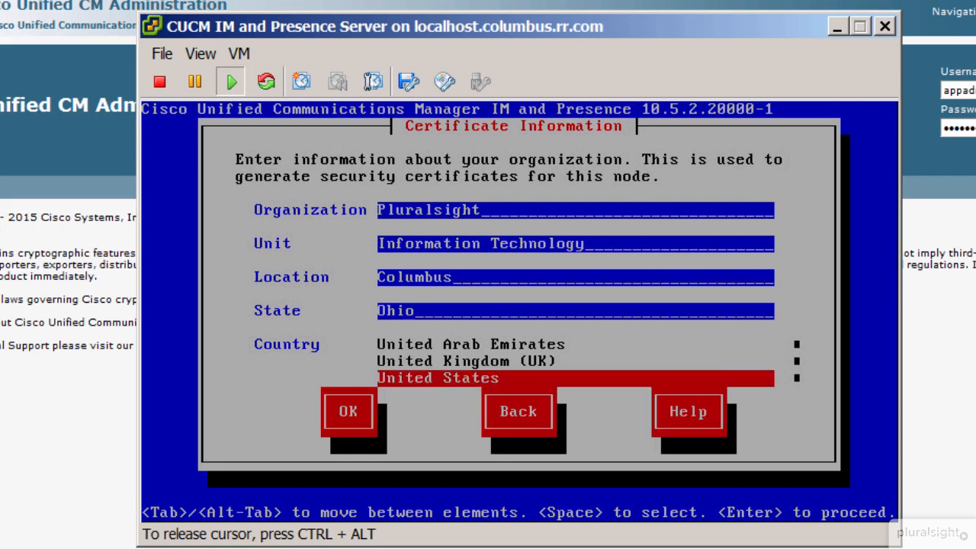
{"action": "key", "text": "Tab"}
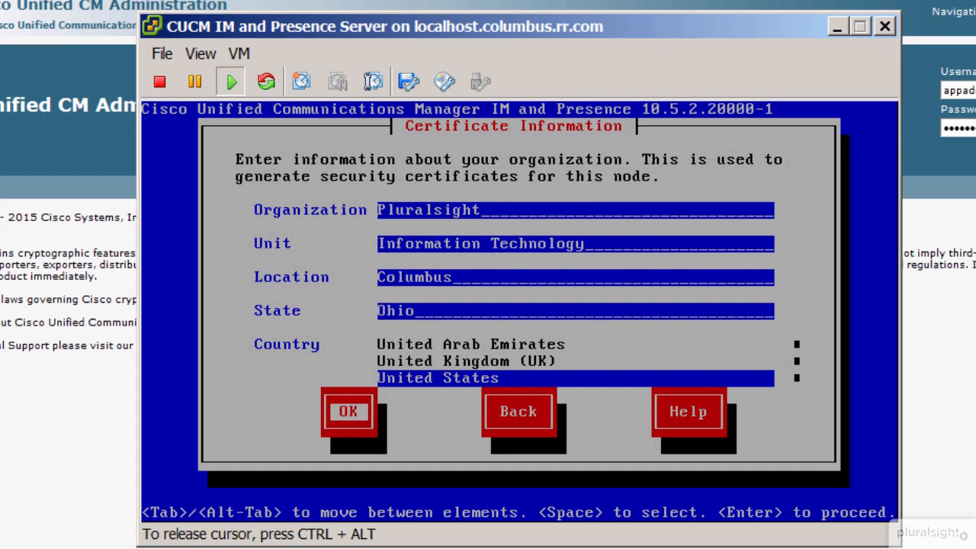
{"action": "key", "text": "Return"}
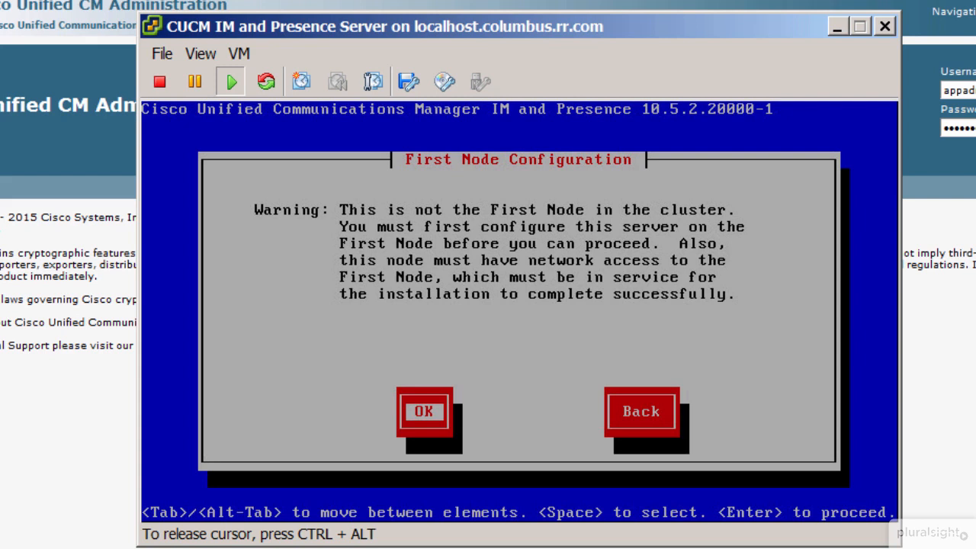
{"action": "key", "text": "Return"}
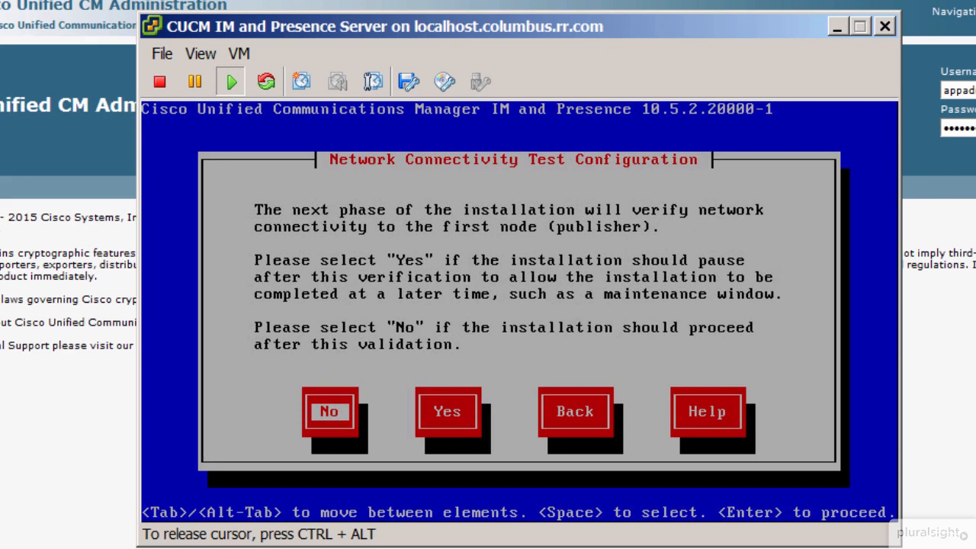
Step: Decline pausing after the network connectivity test, and set the CUCM publisher host name to cucmpub with IP address 10.10.210.10
{"action": "key", "text": "Return"}
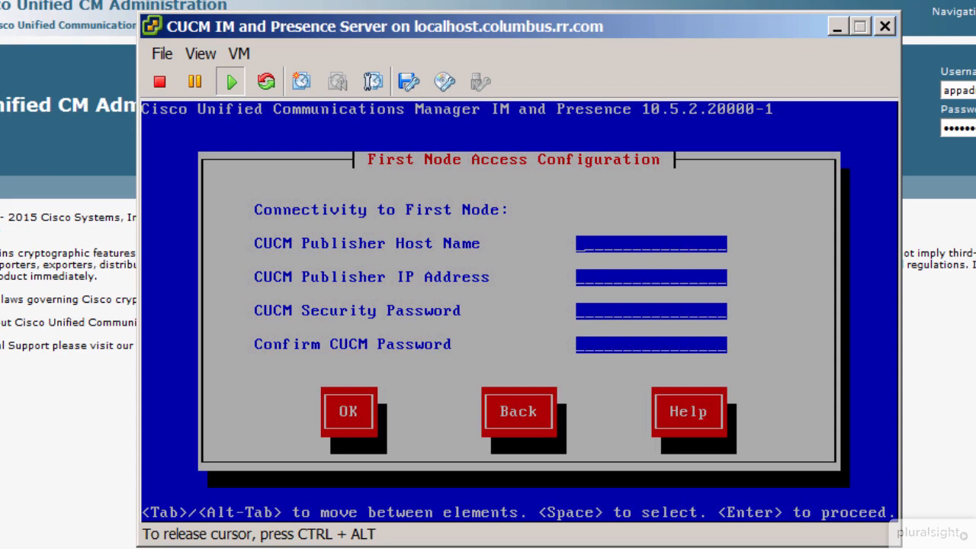
{"action": "type", "text": "cucmpub"}
{"action": "key", "text": "Tab"}
{"action": "type", "text": "10.10.210.10"}
{"action": "key", "text": "Tab"}
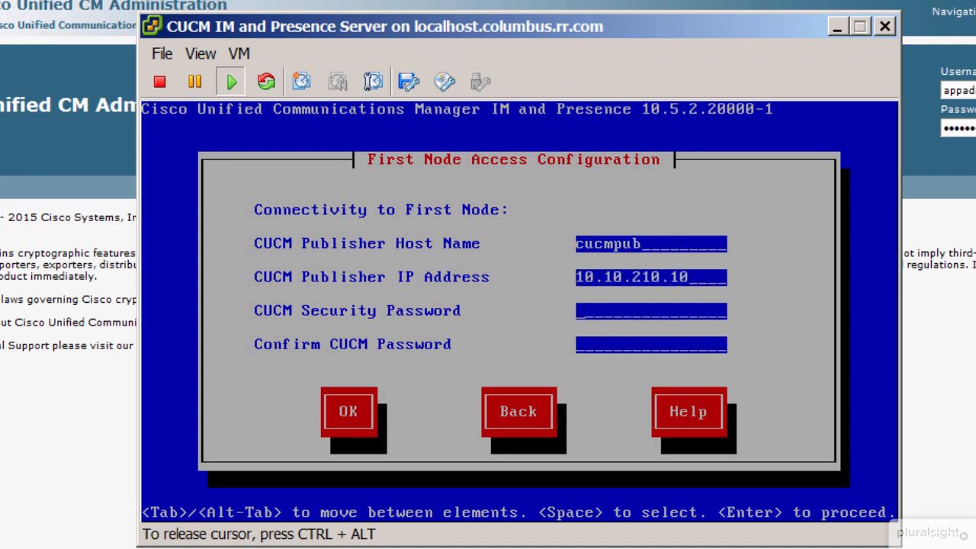
Step: Enter and confirm the CUCM security password, submit the first node access settings, and decline configuring an SMTP host
{"action": "type", "text": "************"}
{"action": "key", "text": "Tab"}
{"action": "type", "text": "*"}
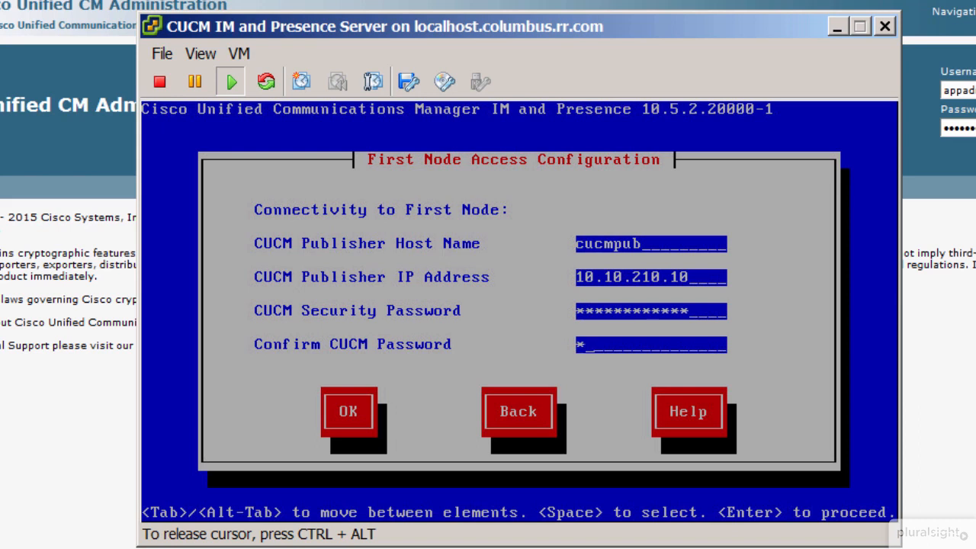
{"action": "type", "text": "***********"}
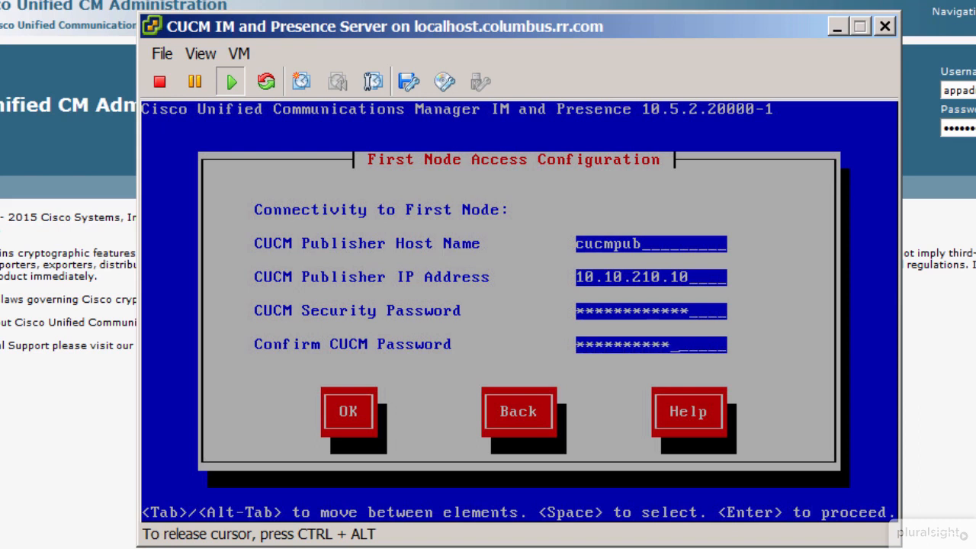
{"action": "key", "text": "Tab"}
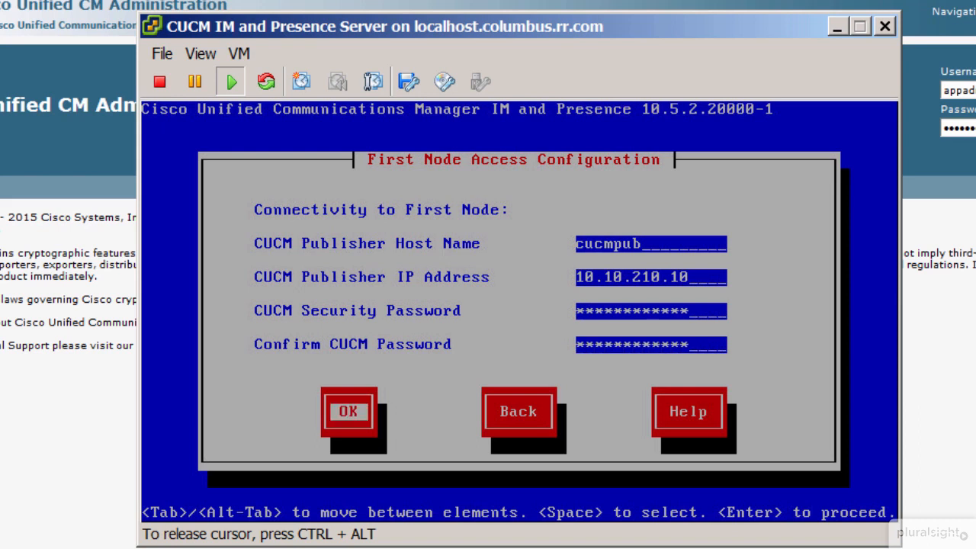
{"action": "key", "text": "Return"}
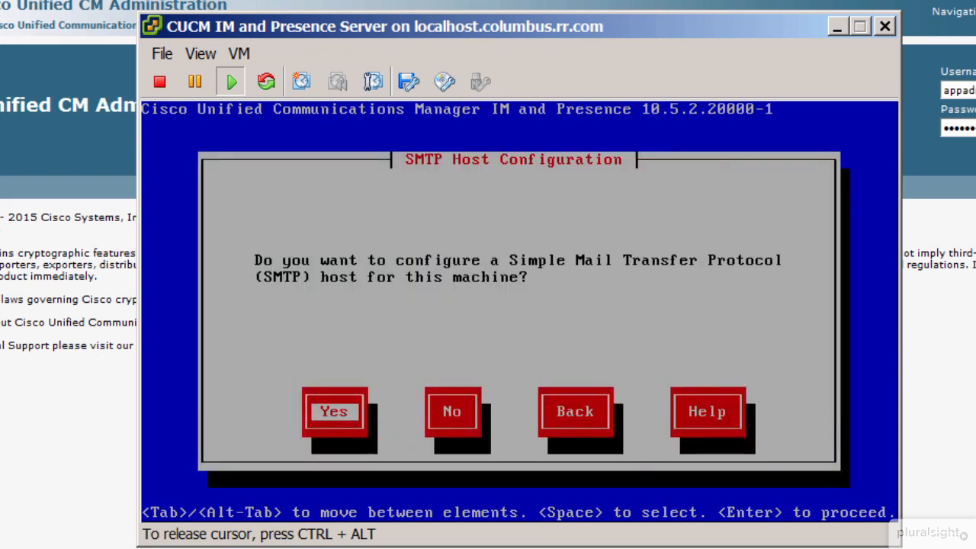
{"action": "key", "text": "Tab"}
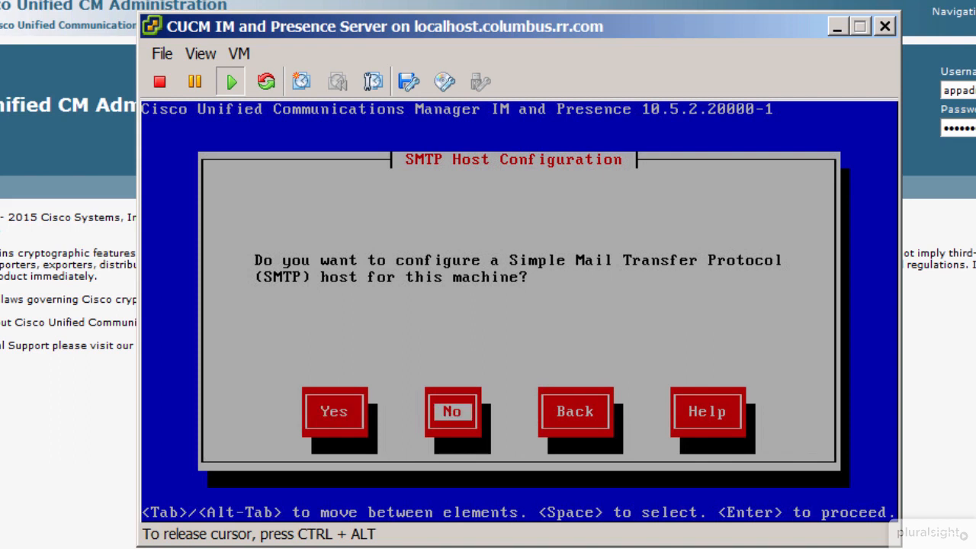
{"action": "key", "text": "Return"}
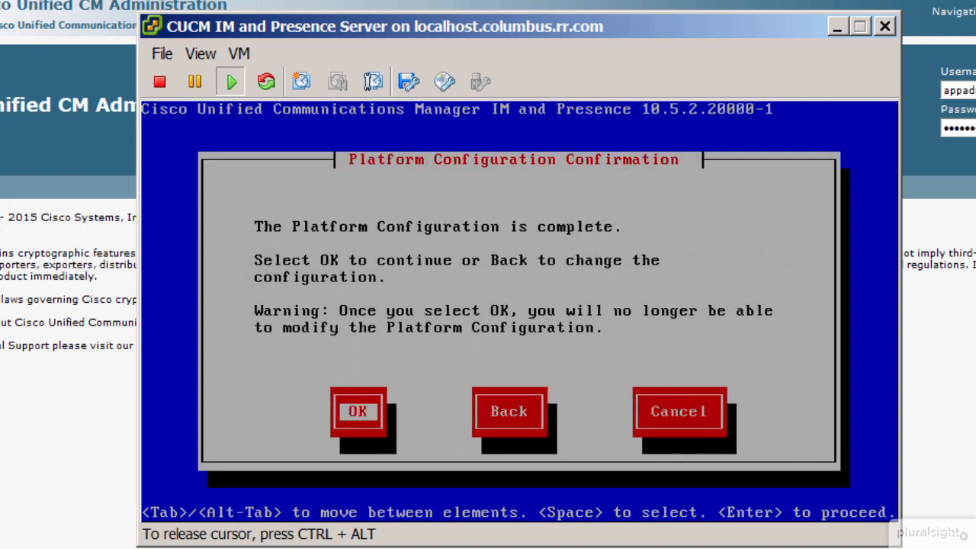